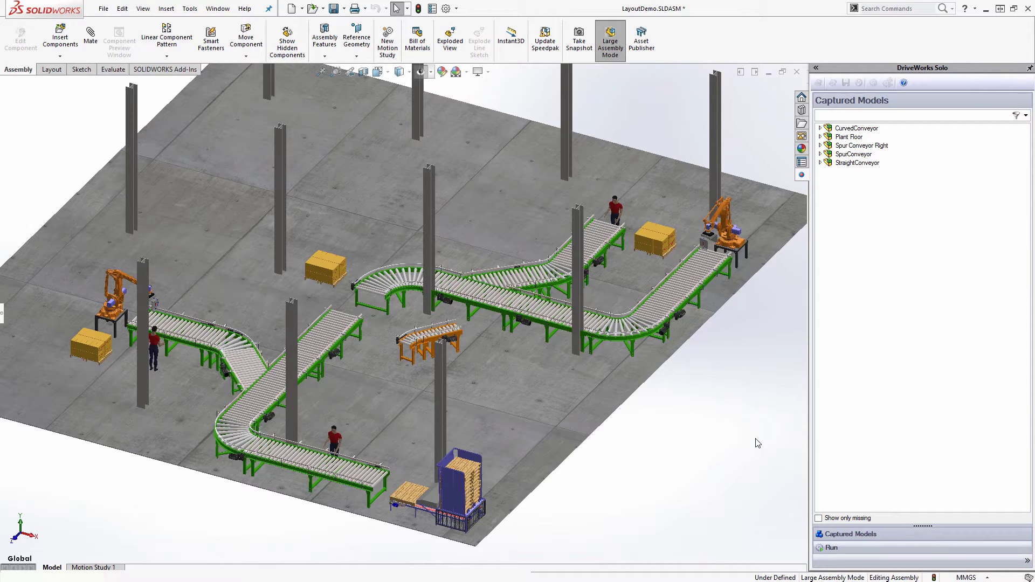
# Review the saved Straight and Spur to be views, returning to Global between them
pyautogui.press('space')
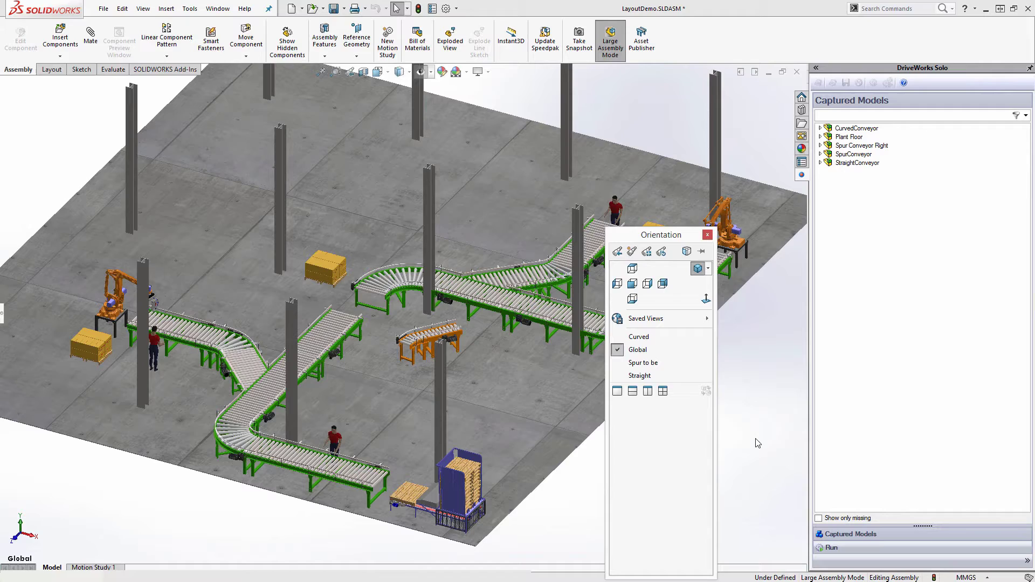
pyautogui.click(696, 376)
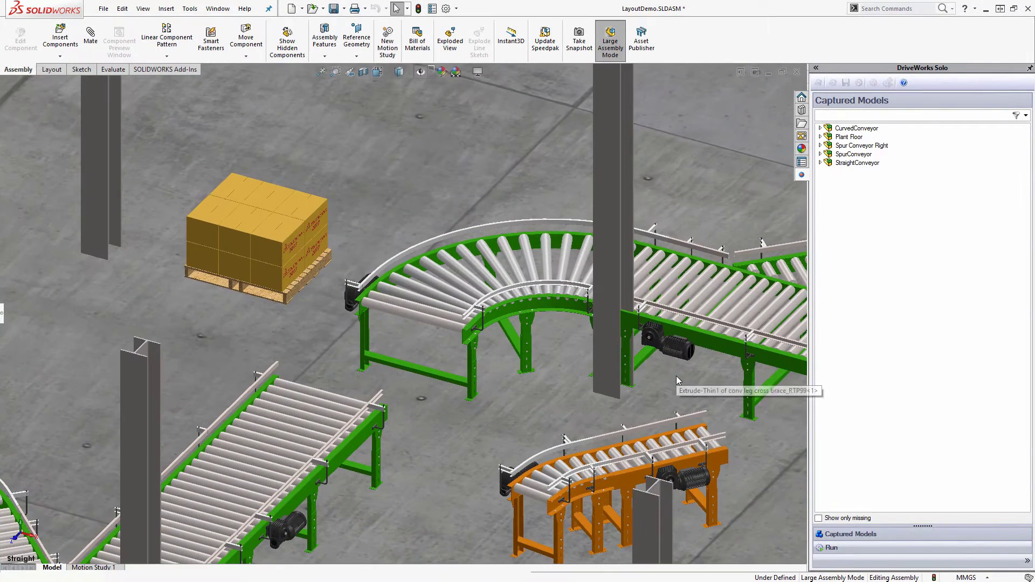
pyautogui.press('space')
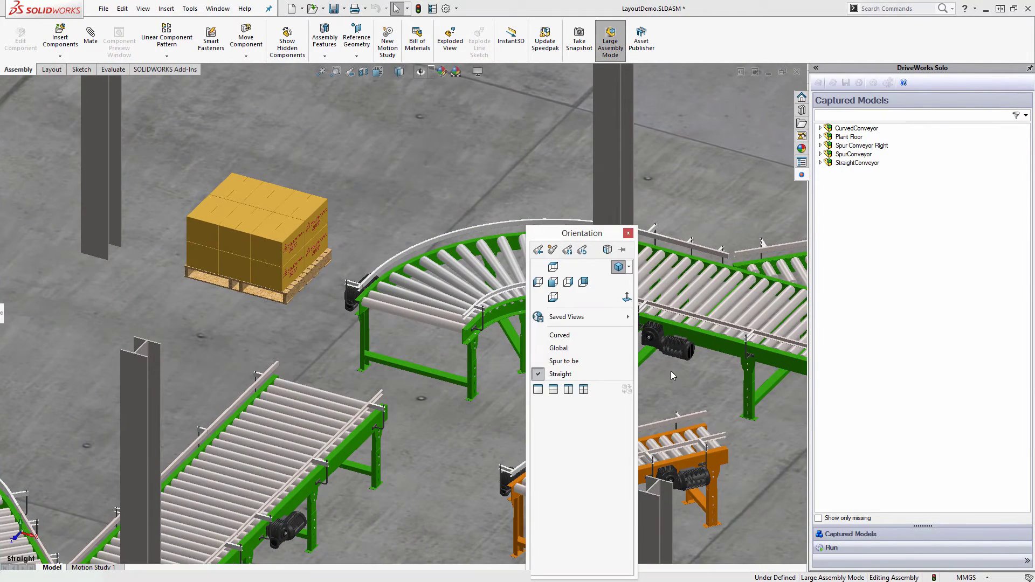
pyautogui.click(598, 350)
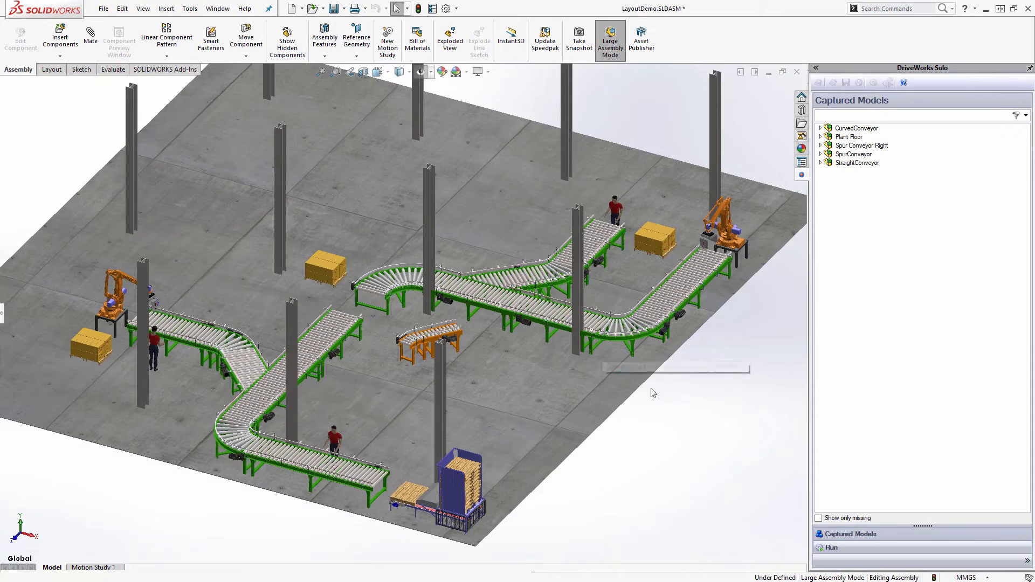
pyautogui.press('space')
pyautogui.click(570, 364)
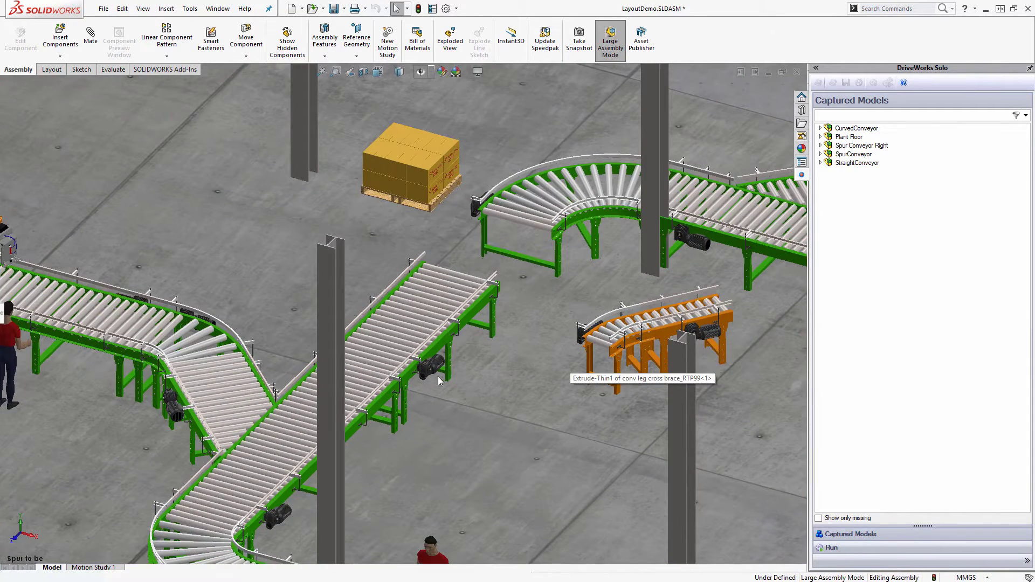
pyautogui.press('space')
pyautogui.click(353, 348)
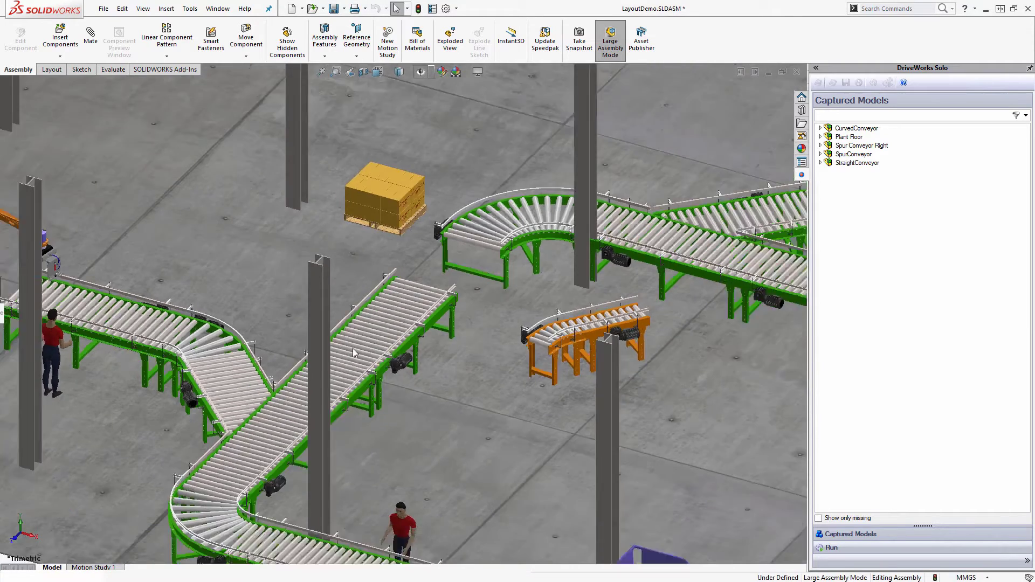
# Check the saved Curved view, then return to the Straight area
pyautogui.press('space')
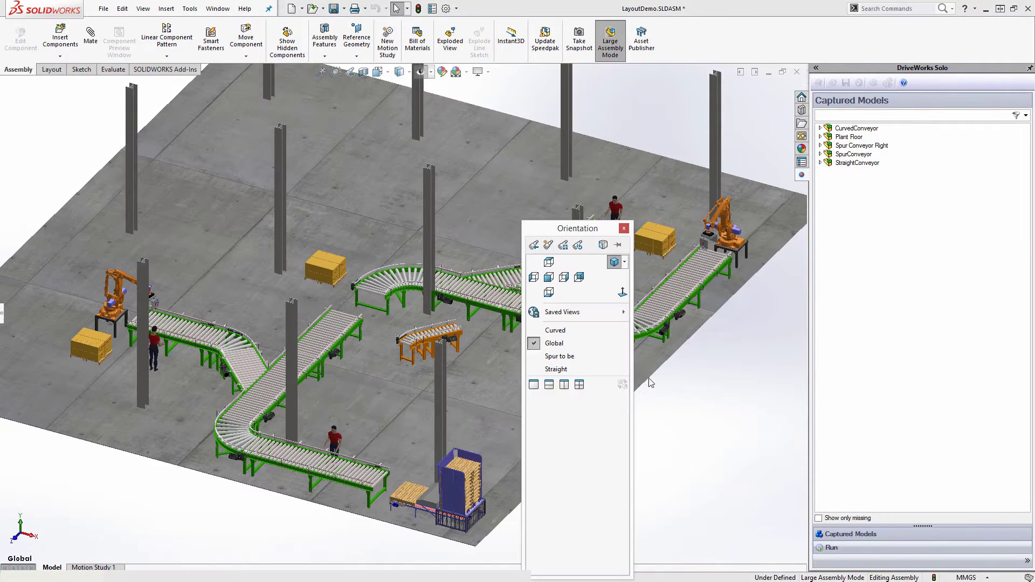
pyautogui.click(625, 345)
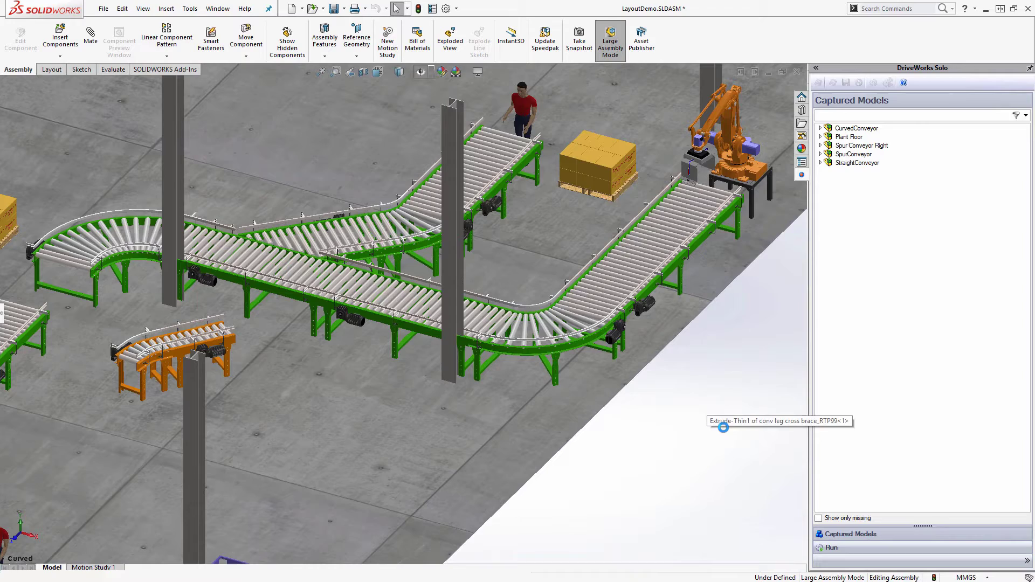
pyautogui.press('space')
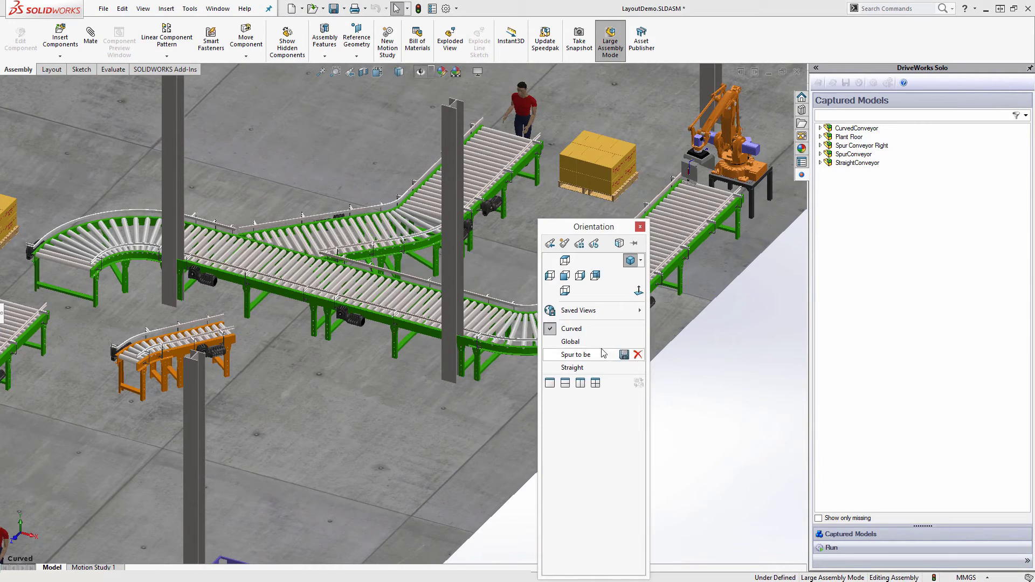
pyautogui.click(591, 365)
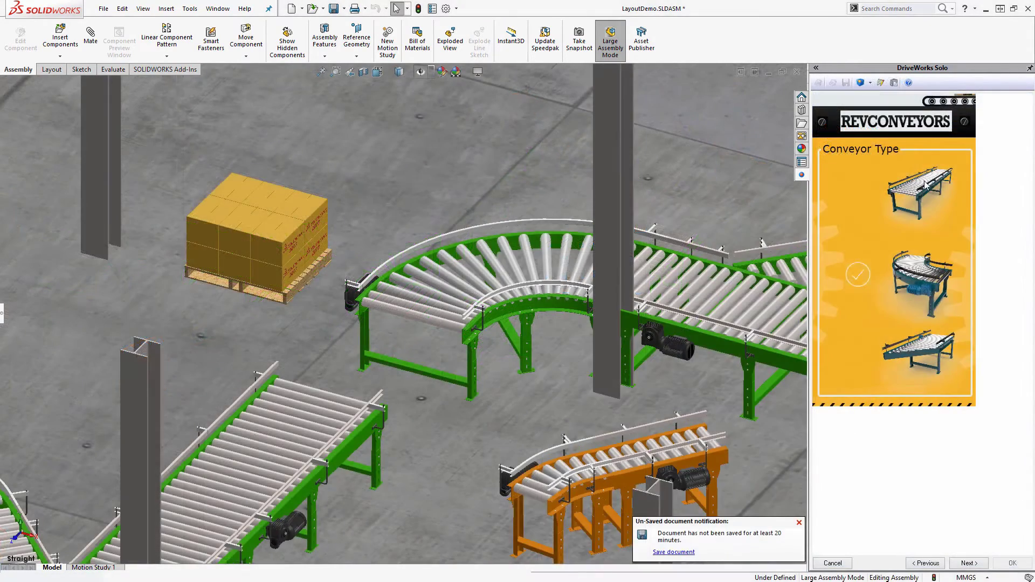
# Generate a blue 1300 × 1500 mm straight section as StraightConveyor_RTA244
pyautogui.click(925, 185)
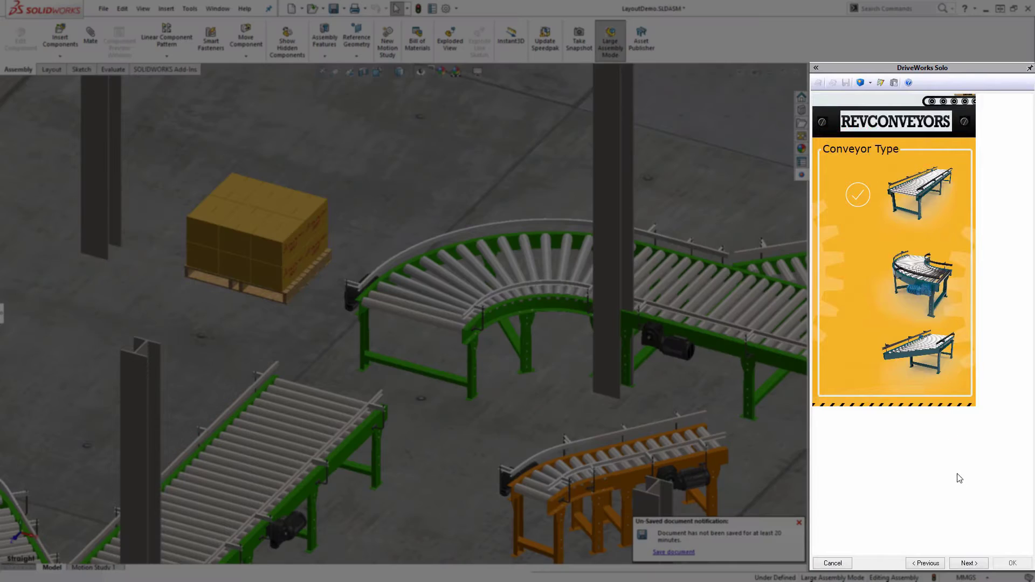
pyautogui.click(800, 523)
pyautogui.click(964, 563)
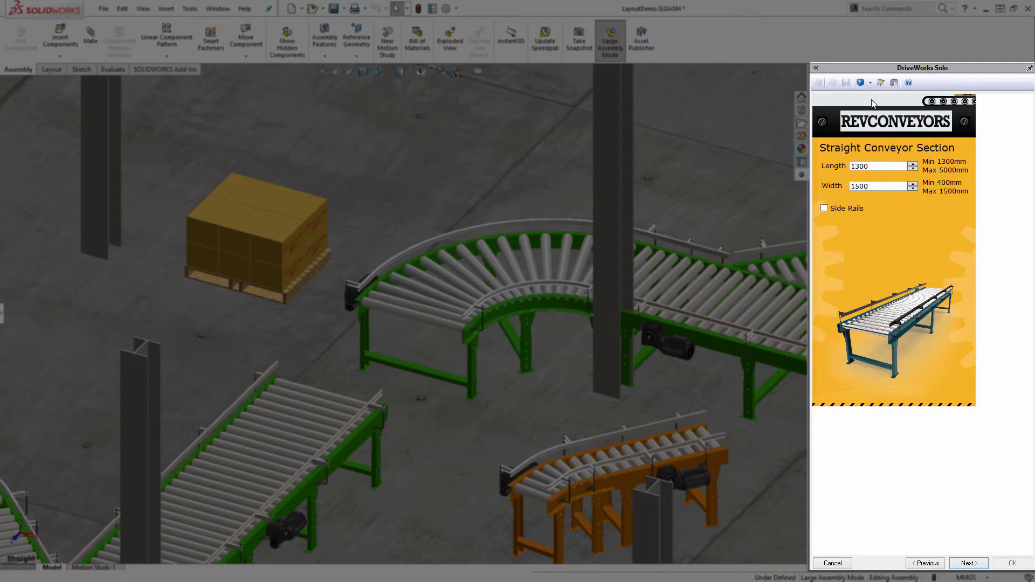
pyautogui.click(984, 565)
pyautogui.click(866, 221)
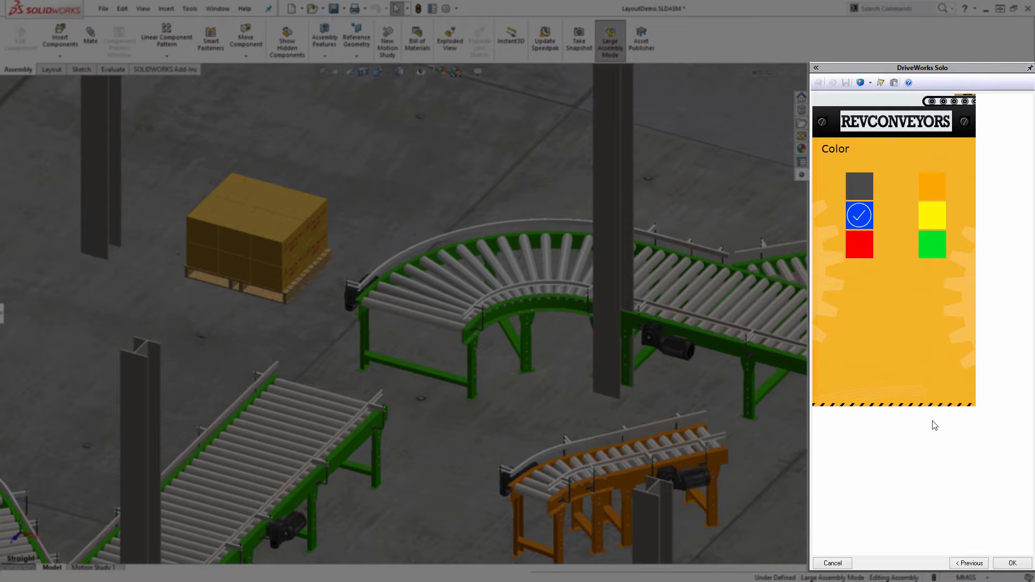
pyautogui.click(965, 566)
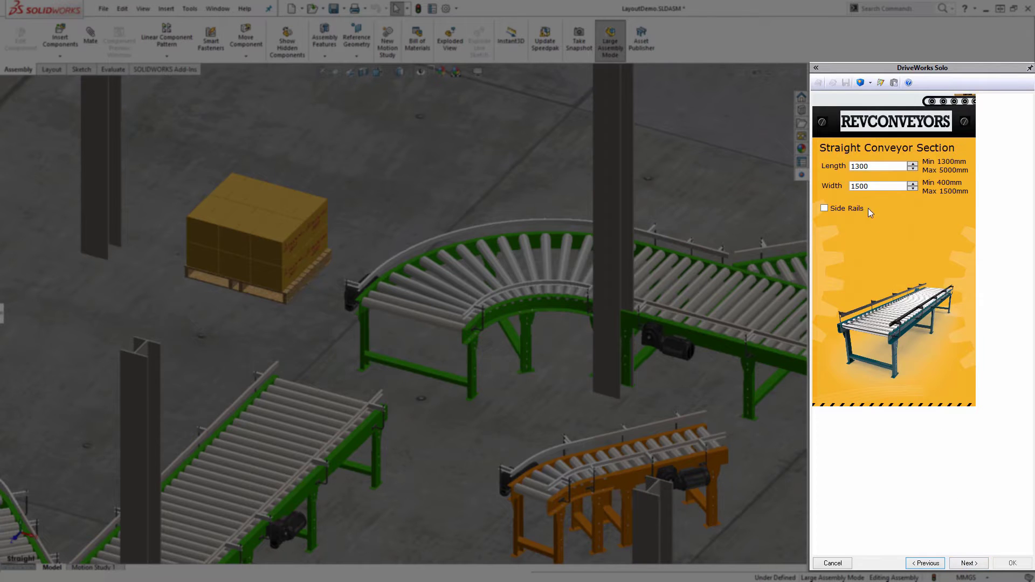
pyautogui.click(860, 84)
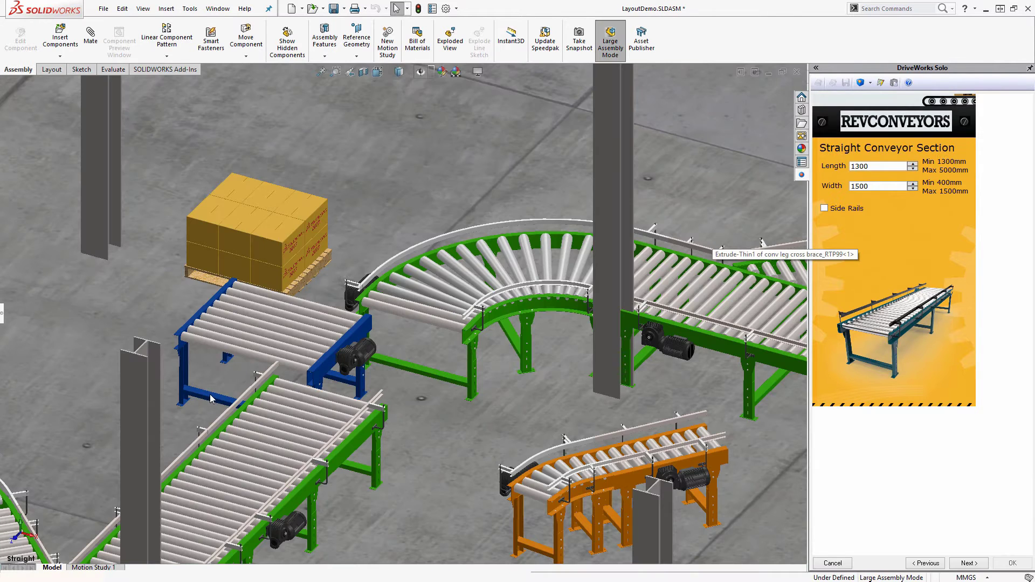
# Join the blue straight section to the green conveyor and give it side rails
pyautogui.moveTo(211, 399); pyautogui.dragTo(467, 389)
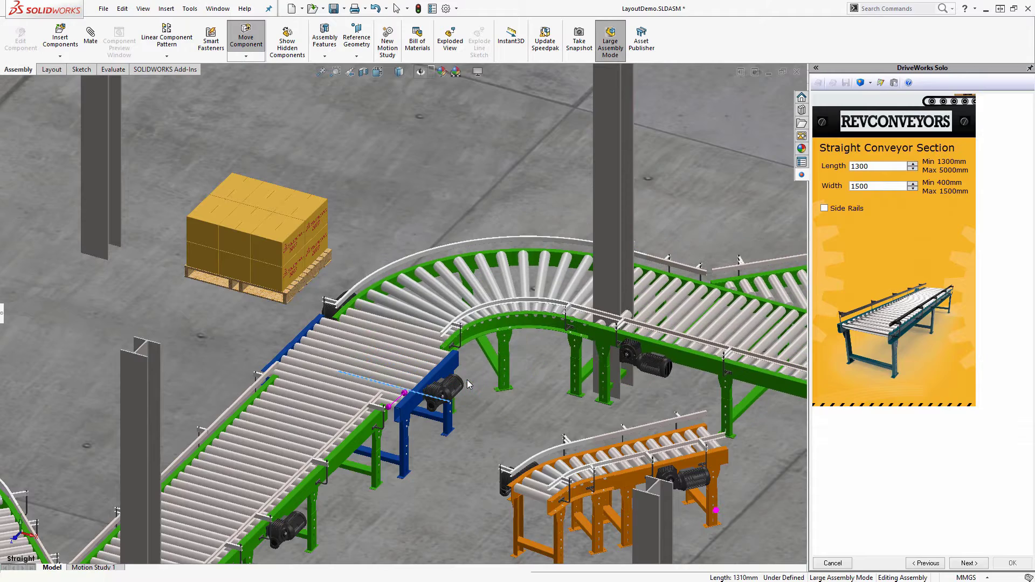
pyautogui.scroll(-10, 419, 431)
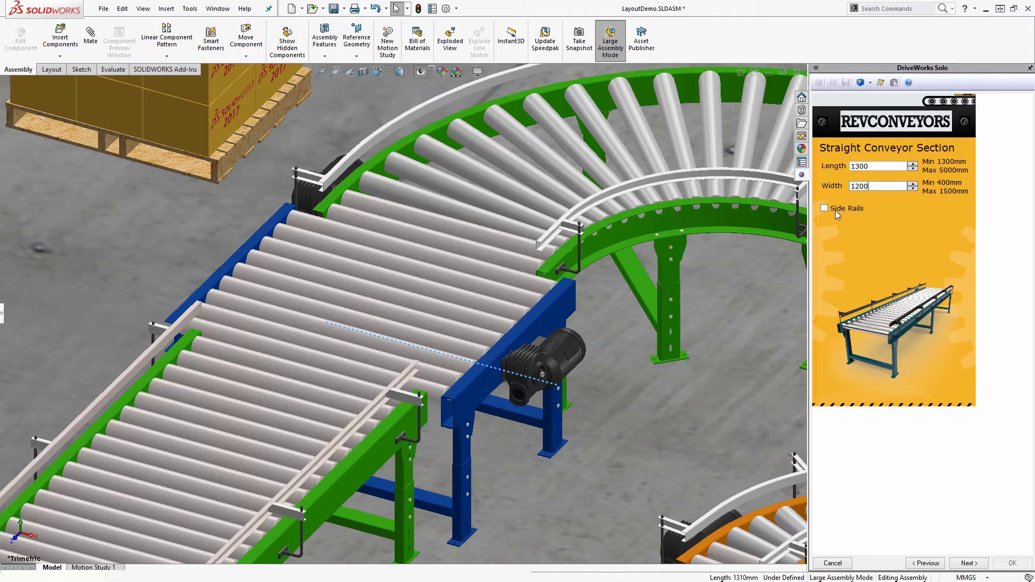
pyautogui.click(836, 210)
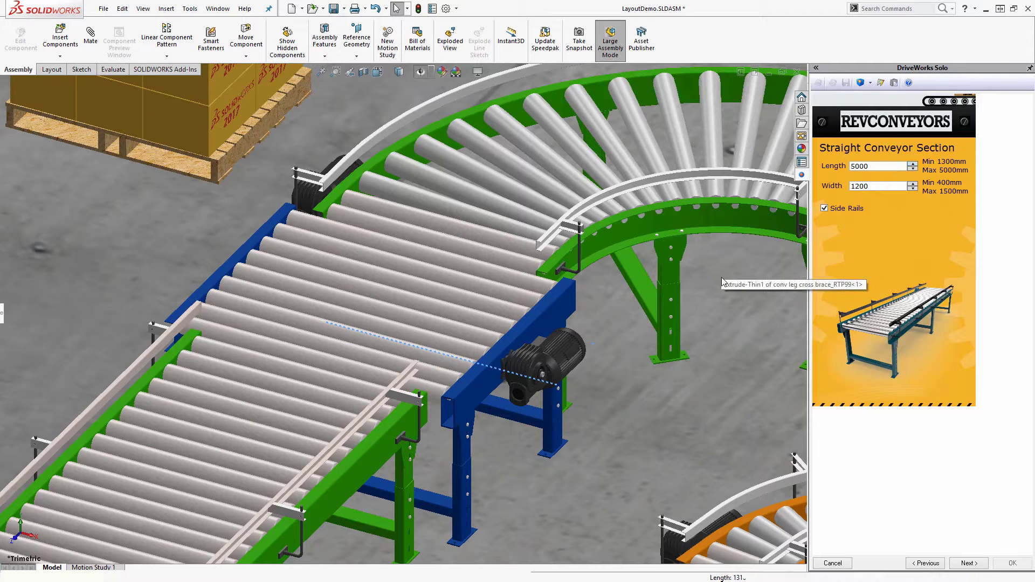
pyautogui.rightClick(577, 273)
pyautogui.click(639, 339)
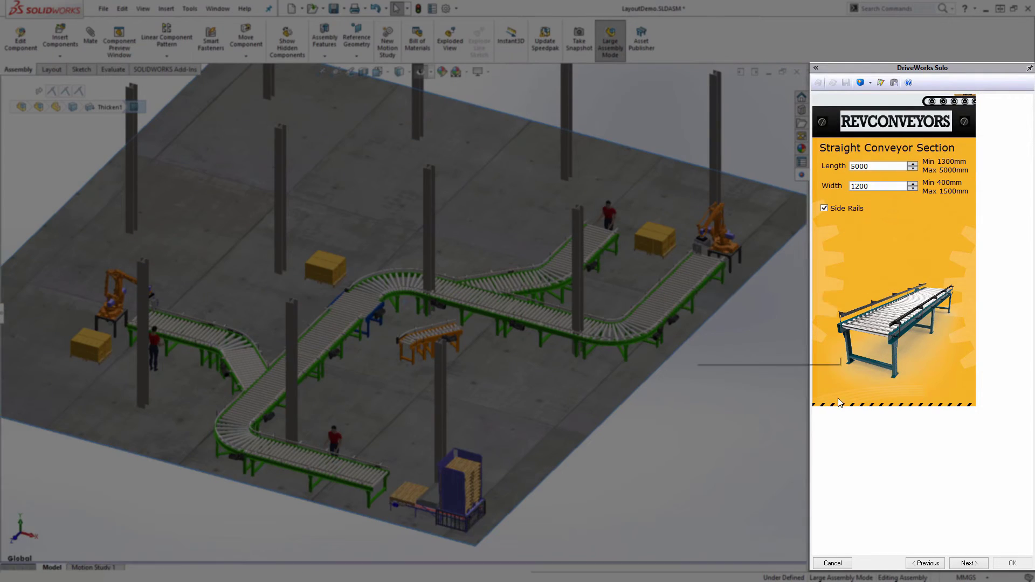
pyautogui.click(968, 564)
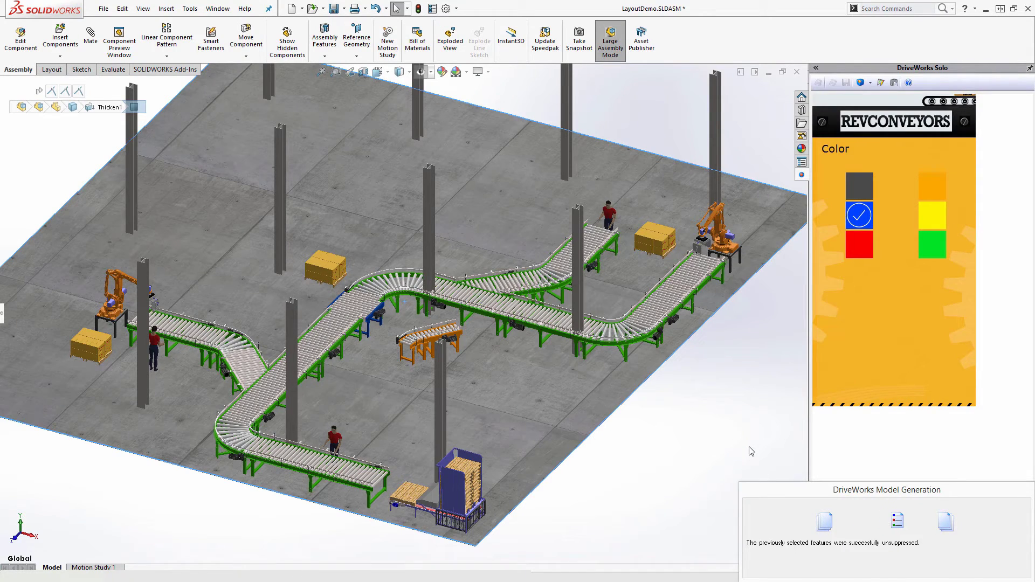
# Make the 90° curved section red and flip its direction toward the robot
pyautogui.press('space')
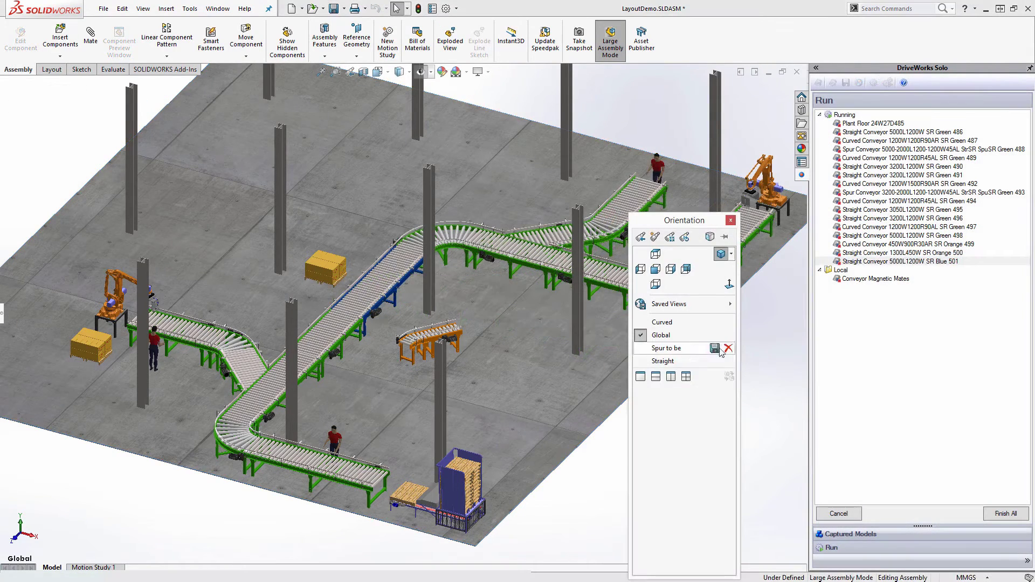
pyautogui.click(693, 332)
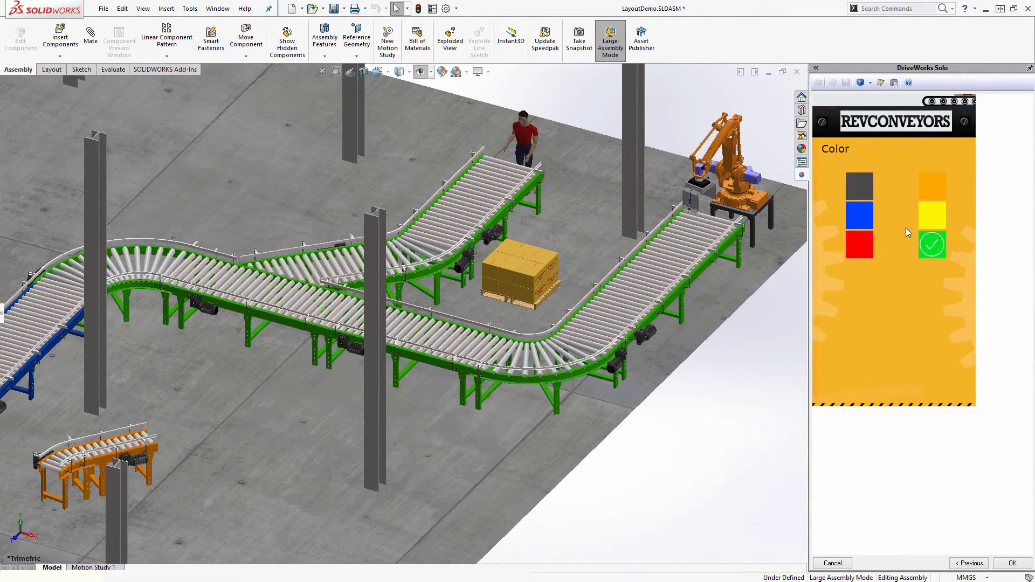
pyautogui.click(859, 244)
pyautogui.click(964, 562)
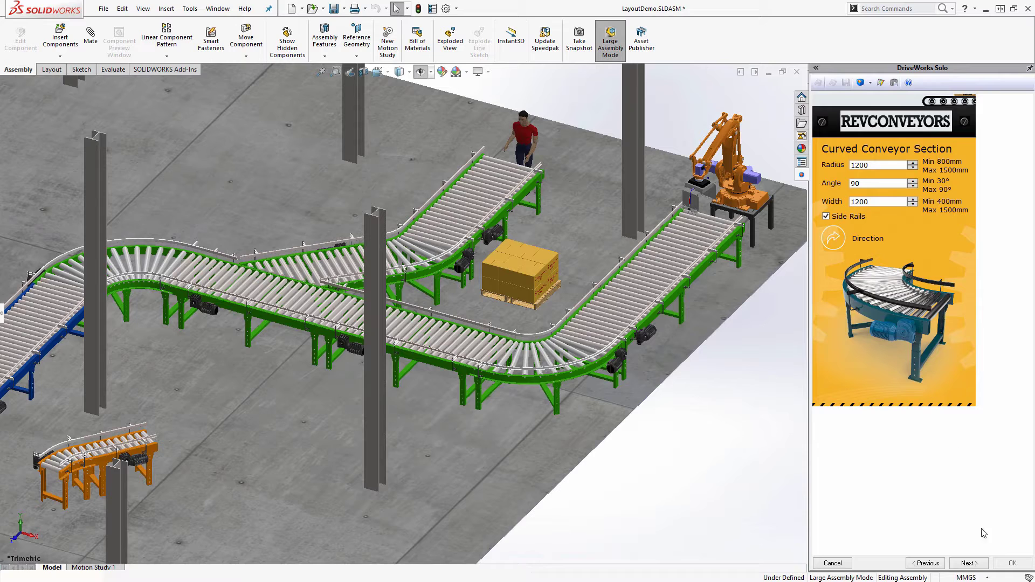
pyautogui.click(985, 563)
pyautogui.click(1004, 563)
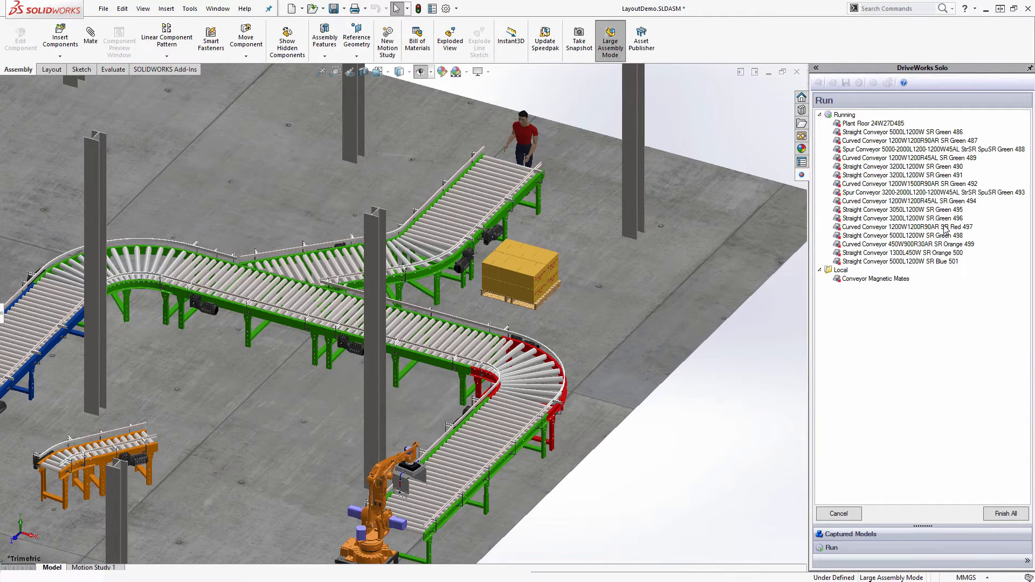
pyautogui.rightClick(687, 398)
pyautogui.click(597, 335)
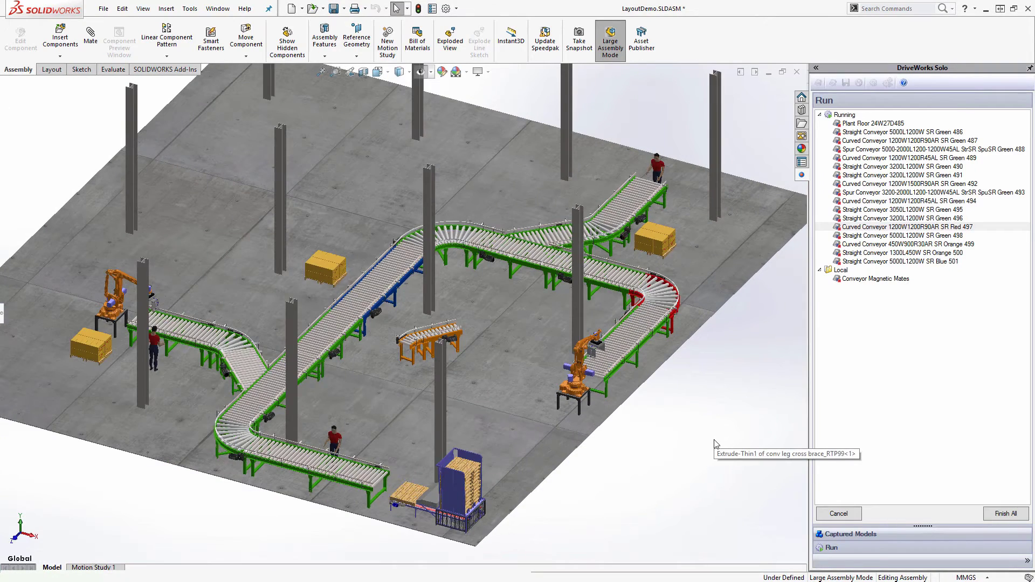
# Recolour the green 3200 mm Straight Conveyor 491 red and switch it to the spur type
pyautogui.press('space')
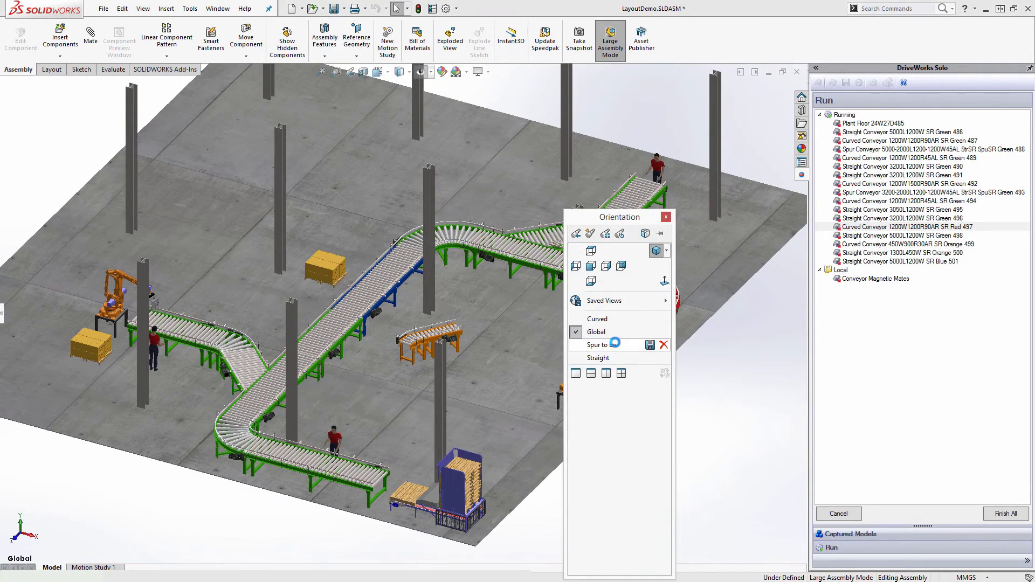
pyautogui.click(615, 343)
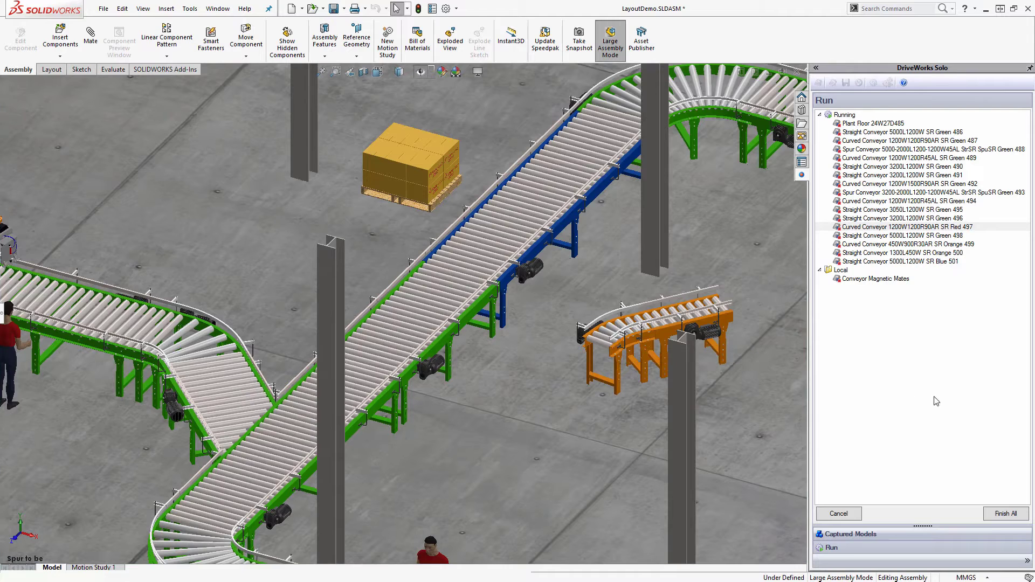
pyautogui.click(911, 176)
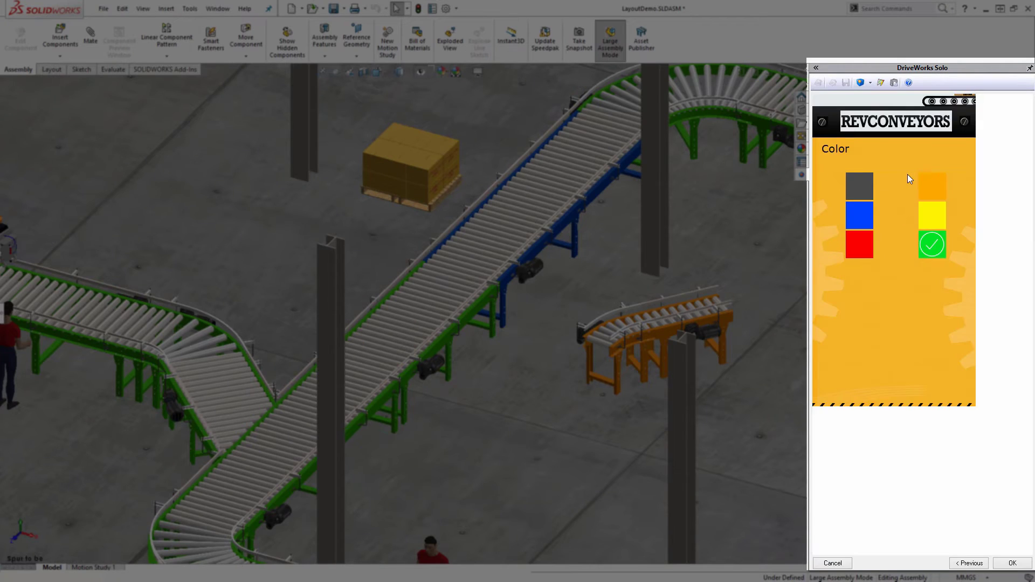
pyautogui.click(866, 245)
pyautogui.click(959, 564)
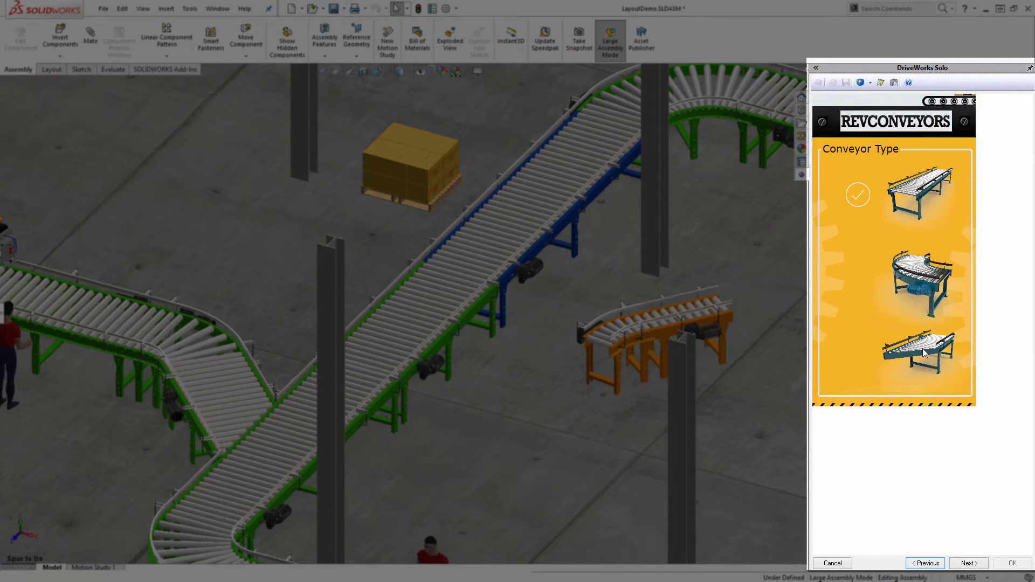
pyautogui.click(923, 348)
pyautogui.click(969, 563)
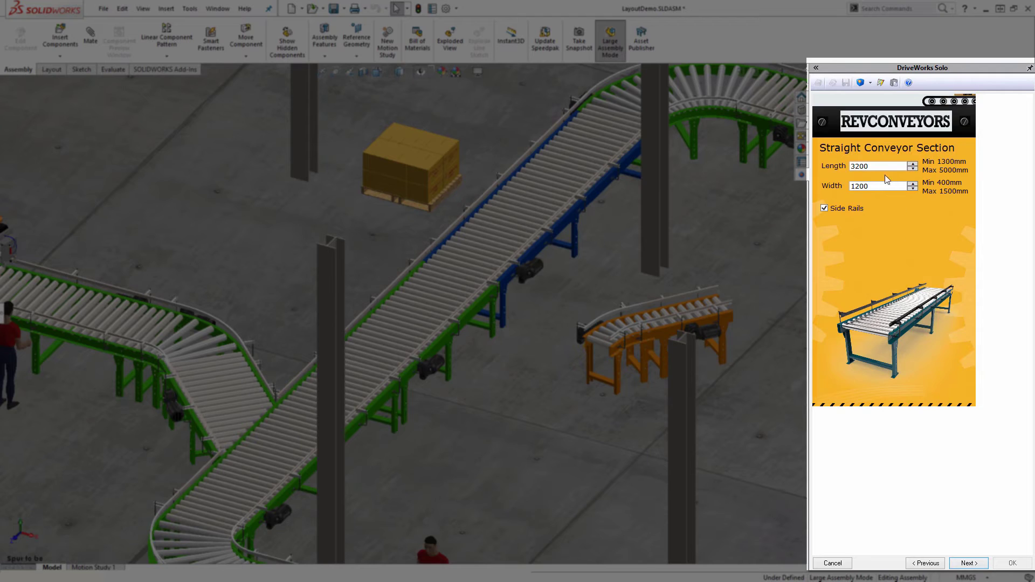
pyautogui.click(963, 564)
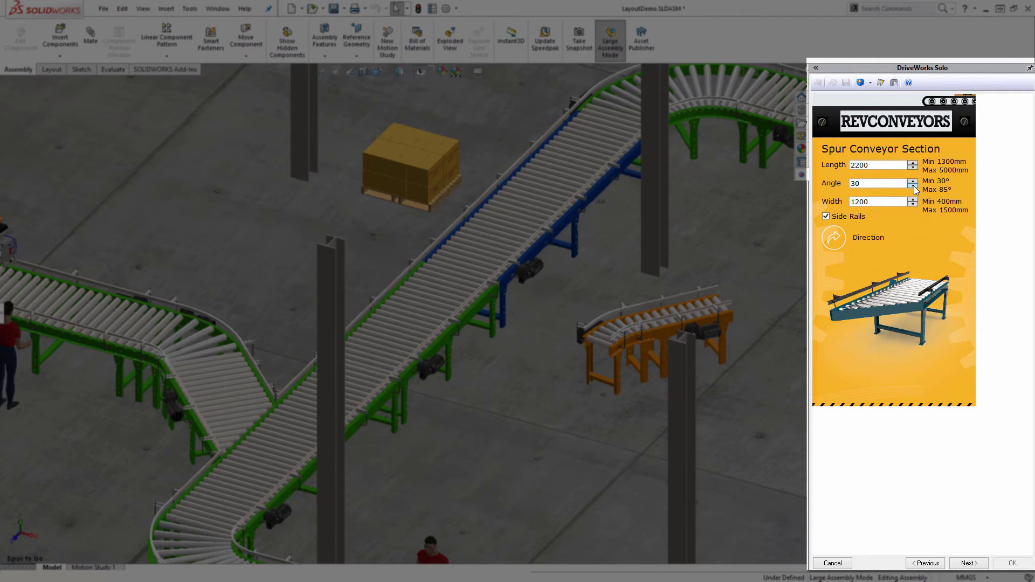
# Set the spur width to 450 mm, attach the orange curve to its end, and re-preview
pyautogui.click(912, 204)
pyautogui.press('BackSpace')
pyautogui.press('BackSpace')
pyautogui.write('50')
pyautogui.click(968, 563)
pyautogui.click(969, 563)
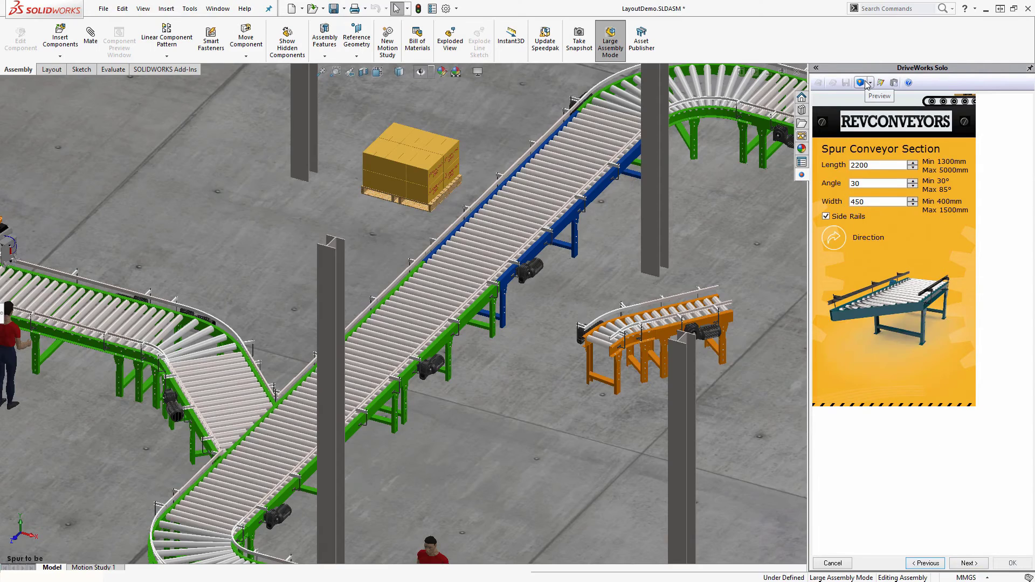
pyautogui.click(862, 83)
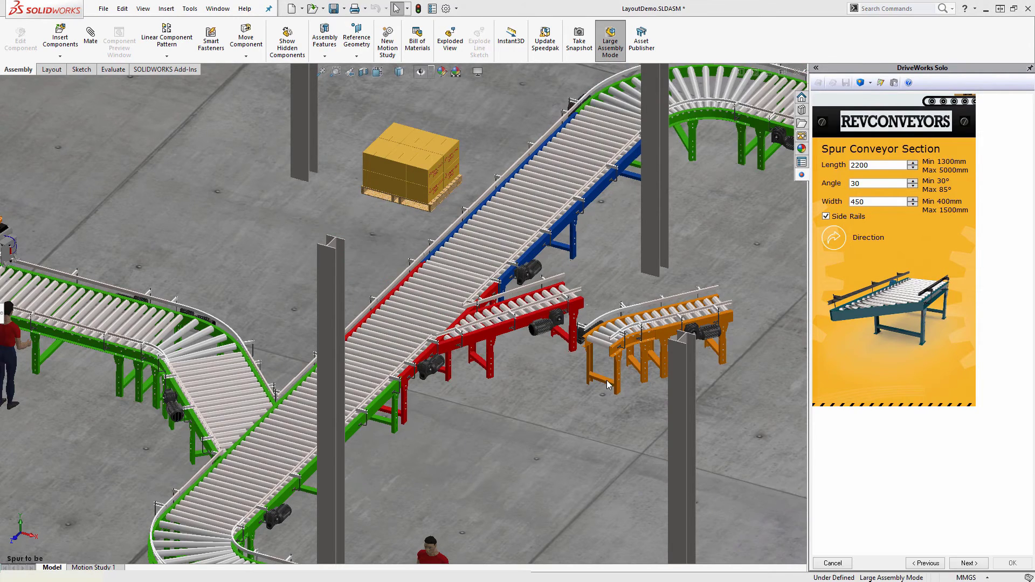
pyautogui.moveTo(607, 384); pyautogui.dragTo(595, 330)
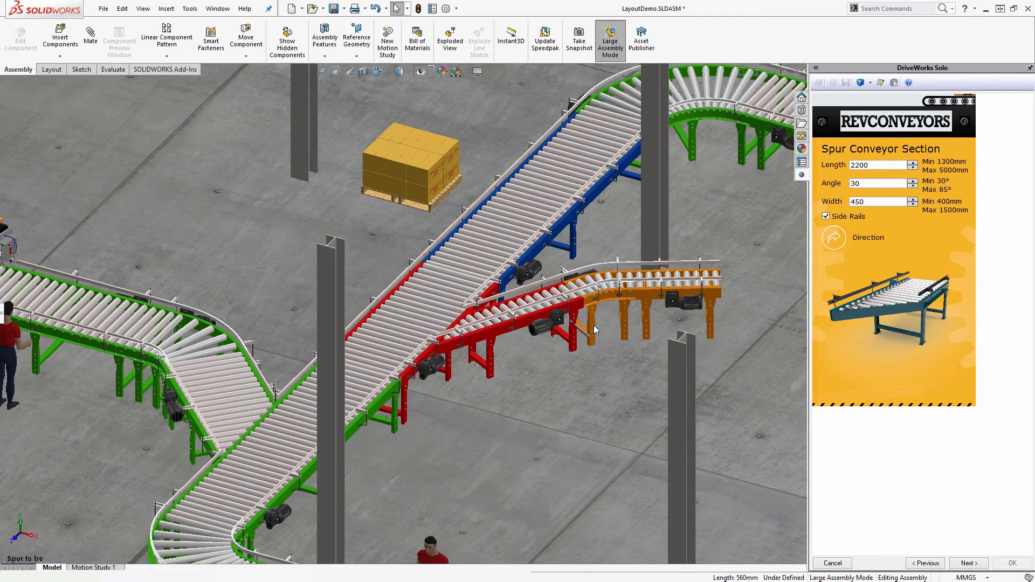
pyautogui.click(861, 84)
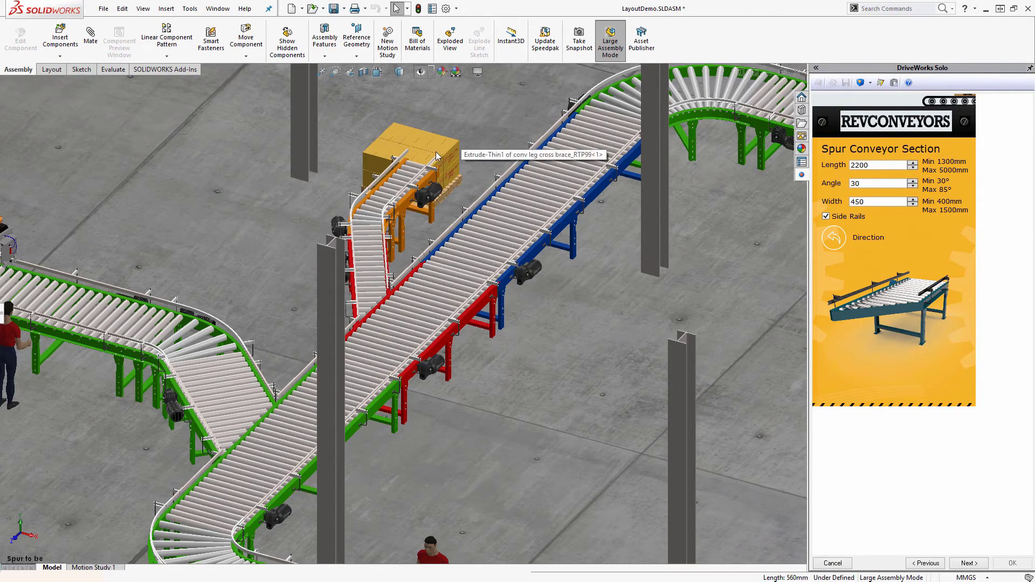
# Finish all models from the Global view, saving final names and generating drawings and documents
pyautogui.press('space')
pyautogui.click(690, 331)
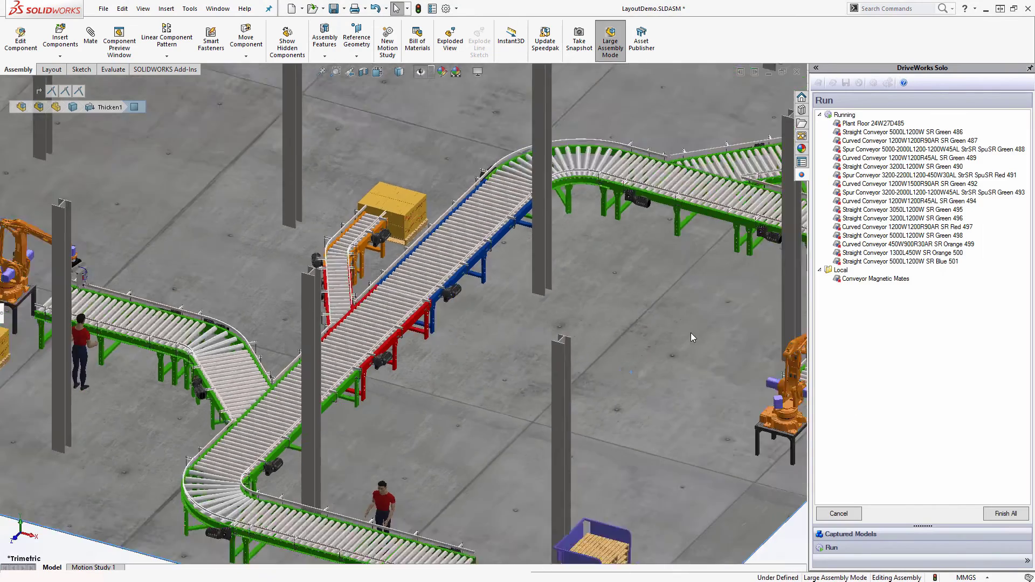
pyautogui.click(997, 516)
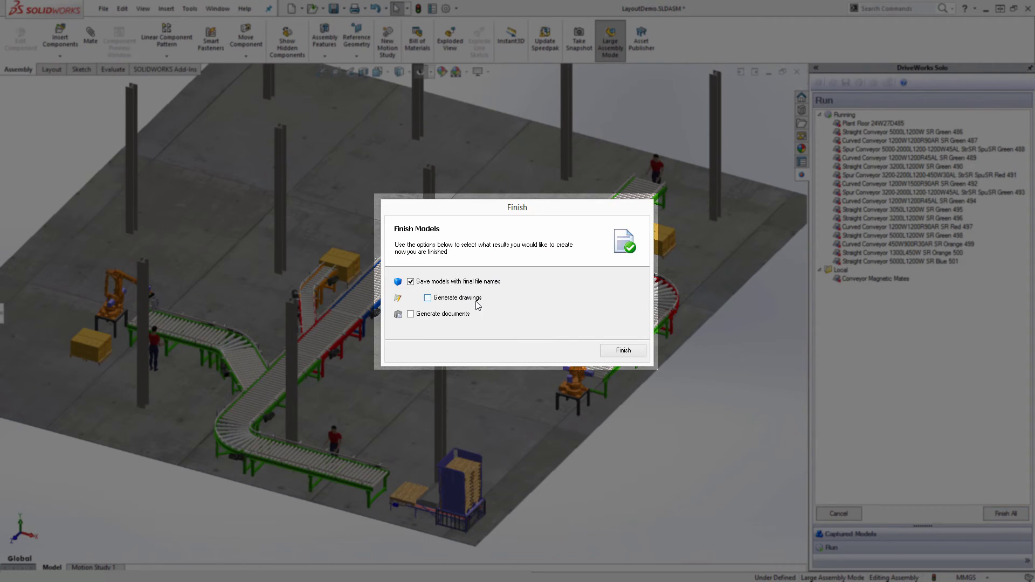
pyautogui.click(619, 354)
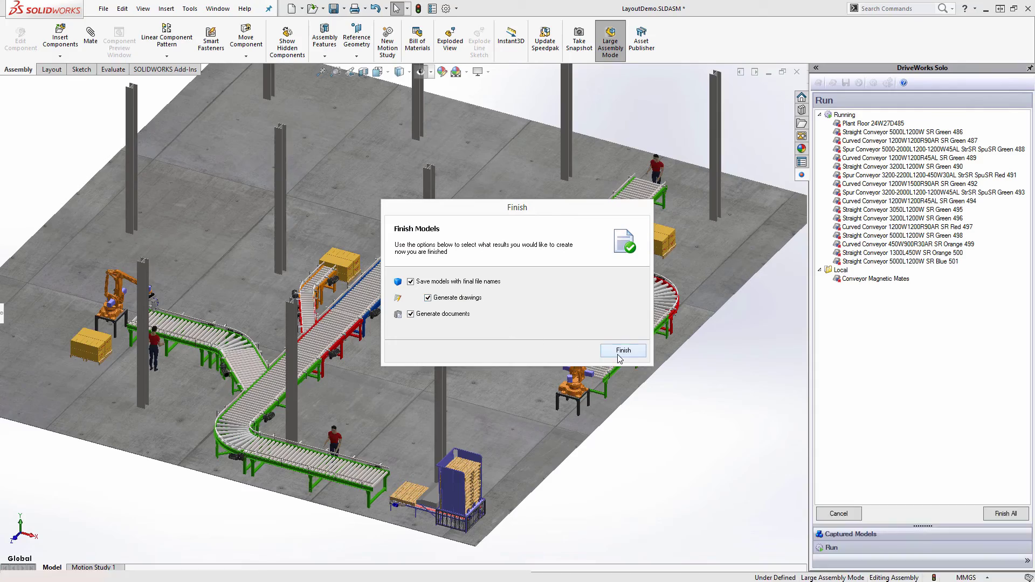